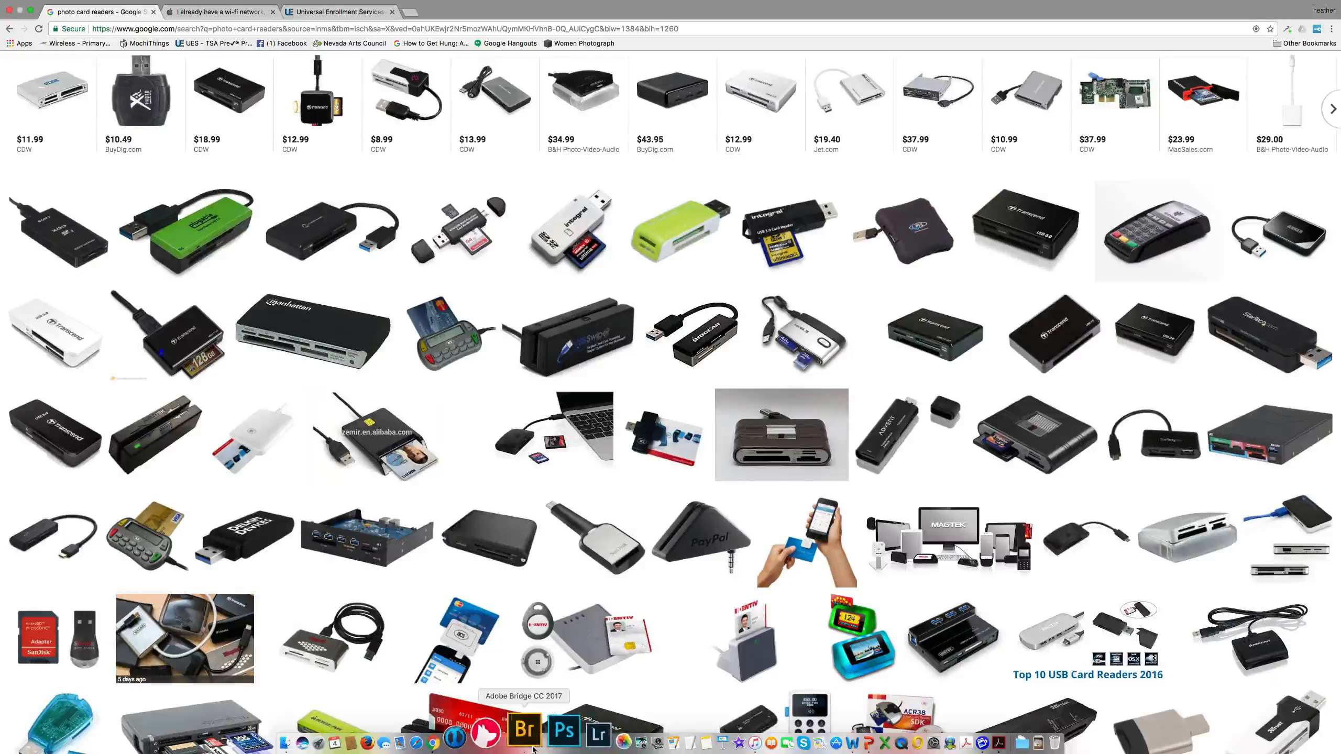
# - Switch from Chrome to Adobe Bridge from the Dock, showing the home folder
pyautogui.click(530, 747)
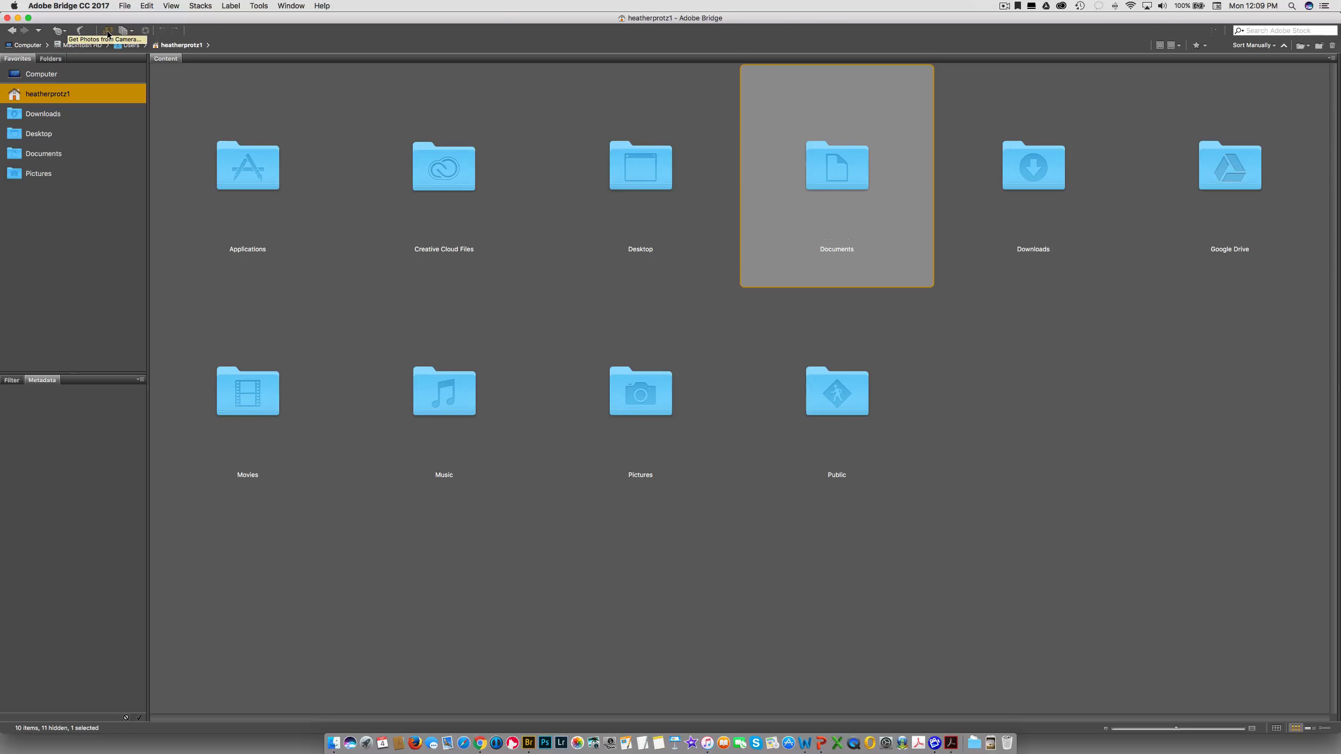
# - Launch Photo Downloader to list the 33 photos on the NO NAME card
pyautogui.click(107, 31)
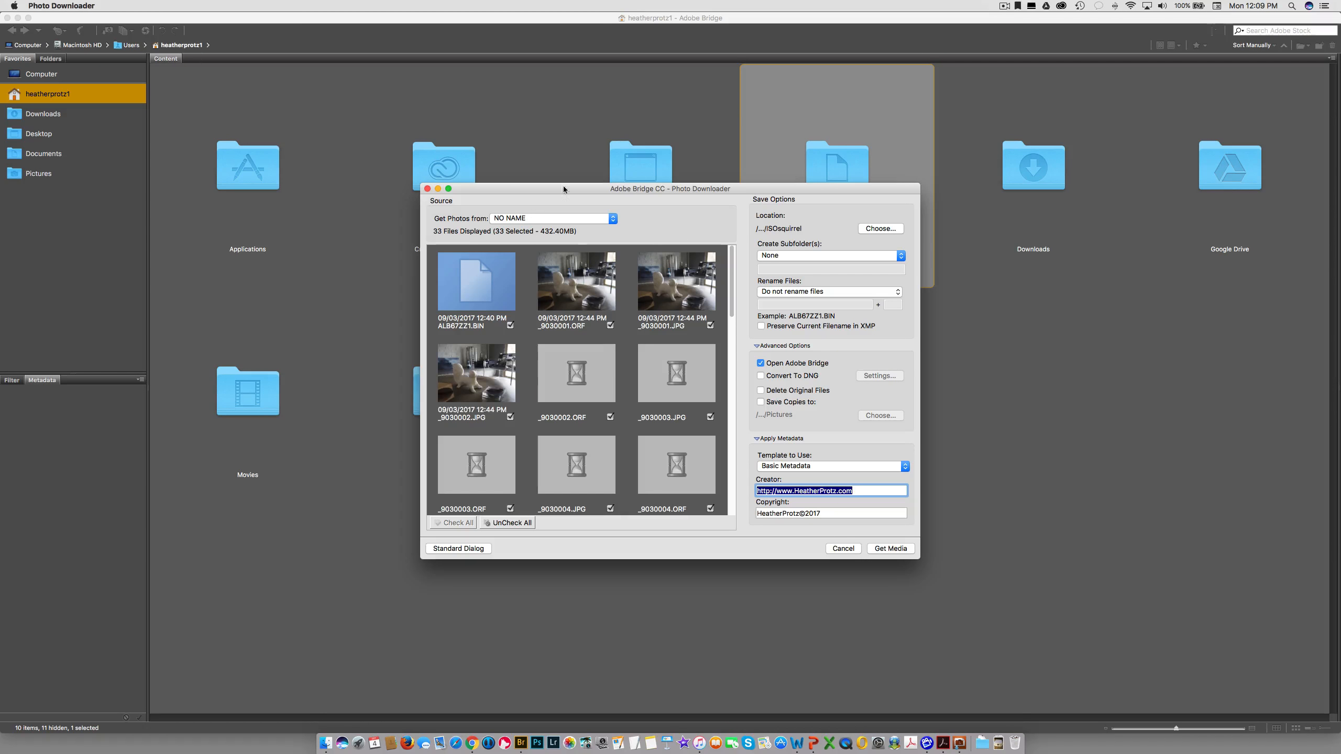
pyautogui.click(458, 549)
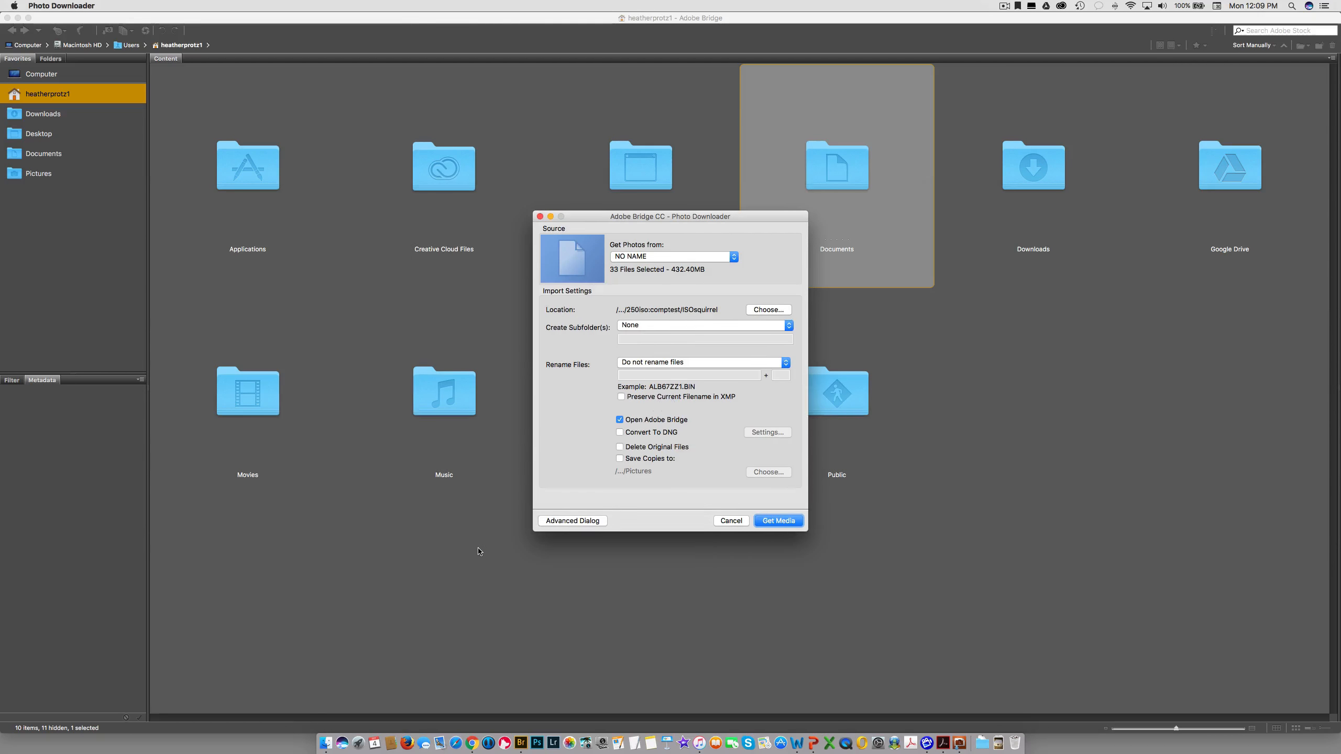
pyautogui.click(562, 522)
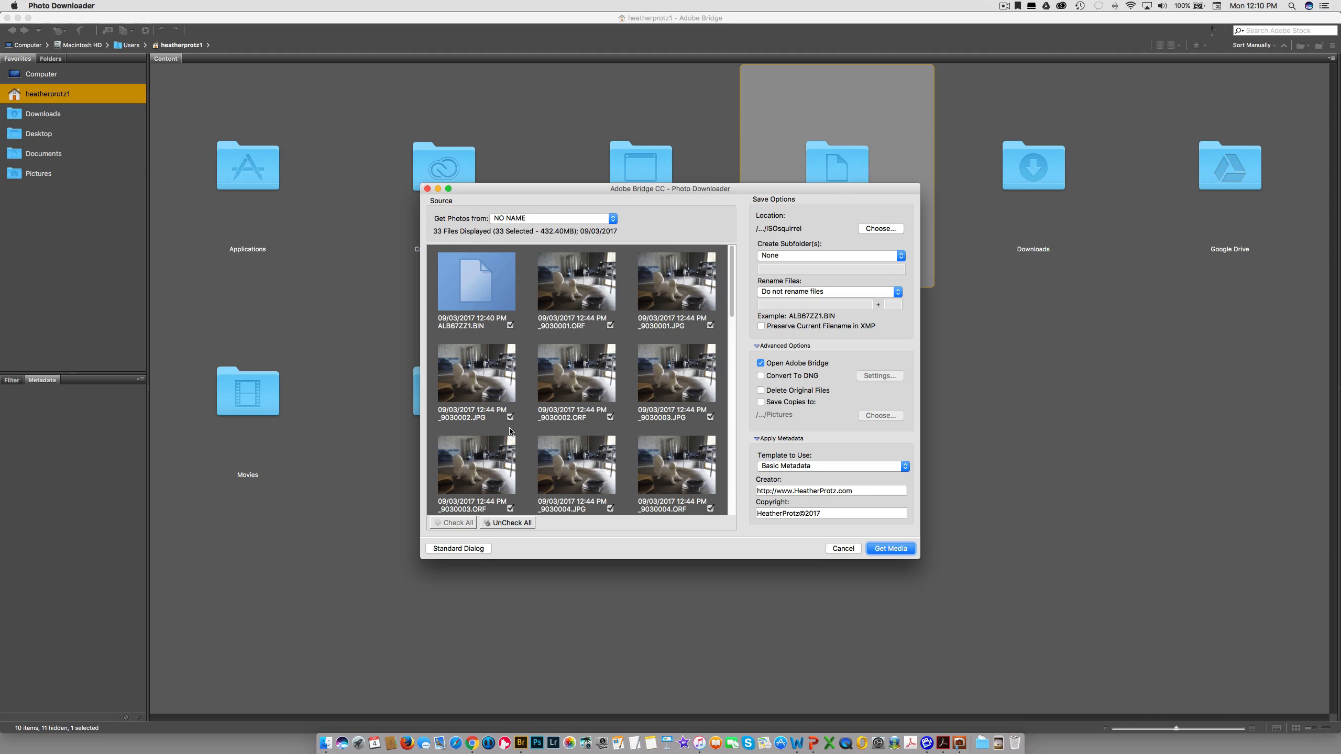
pyautogui.click(518, 221)
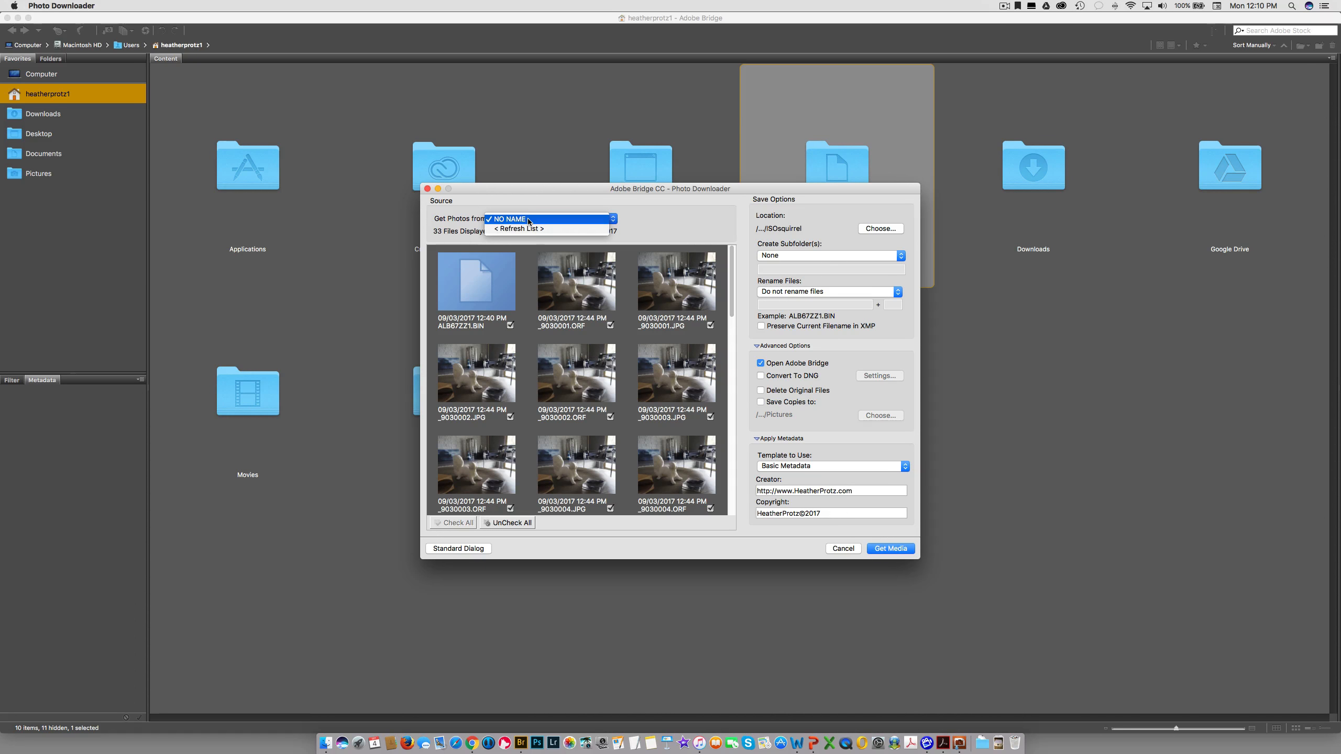
pyautogui.click(654, 225)
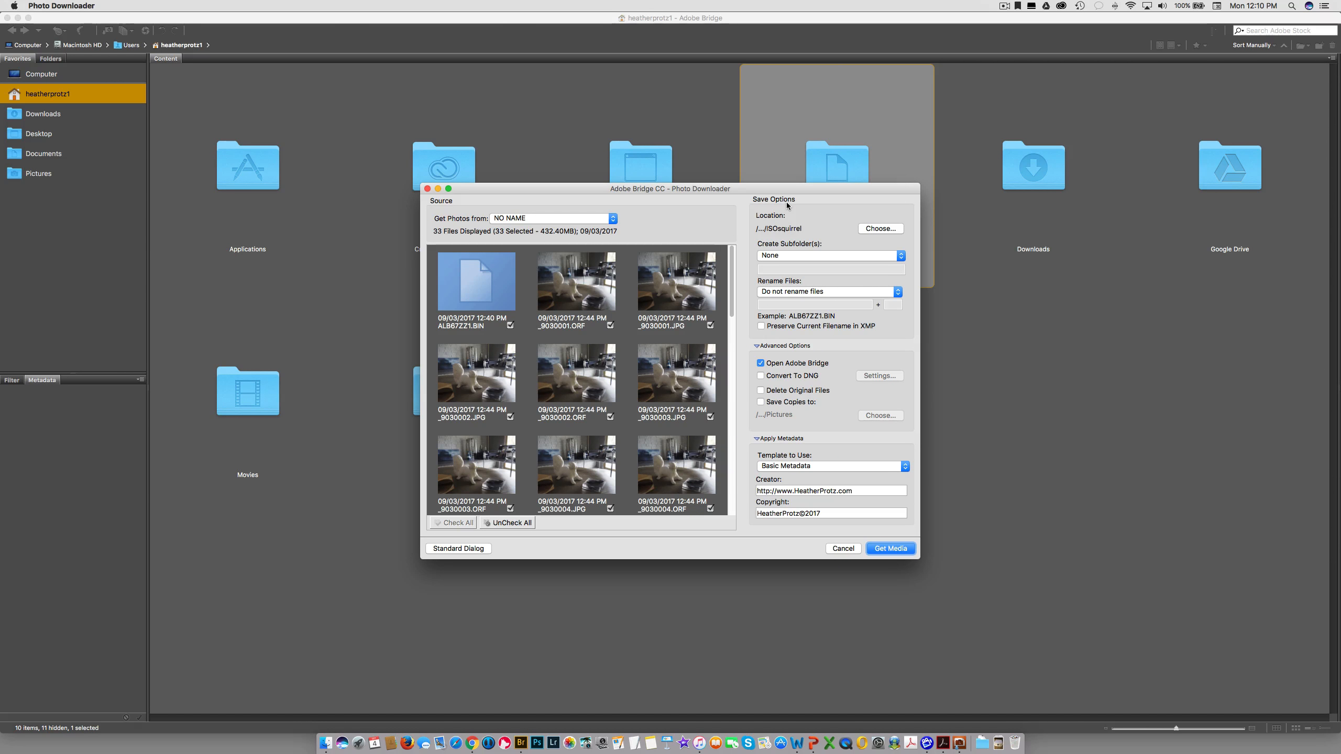
# - Choose Desktop as the import location and add a new folder named 9-03-2017APtest there
pyautogui.click(881, 228)
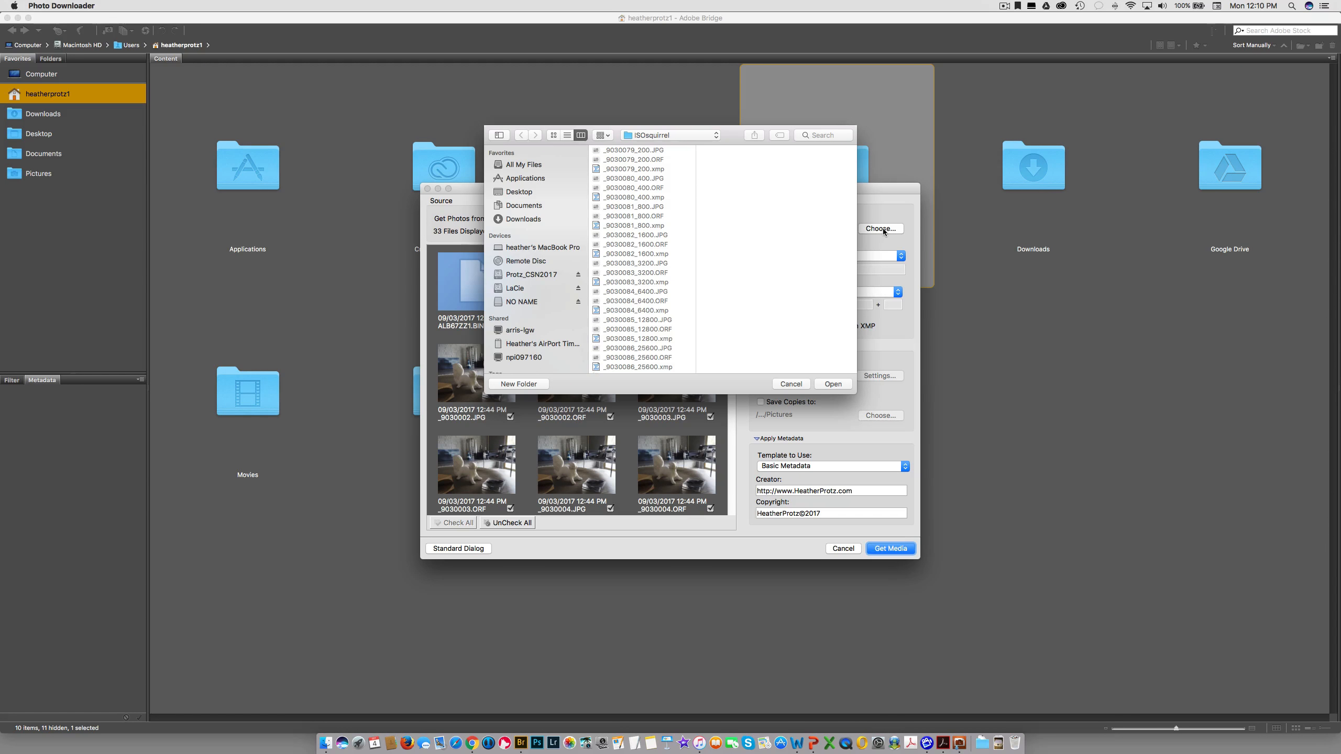
pyautogui.click(519, 193)
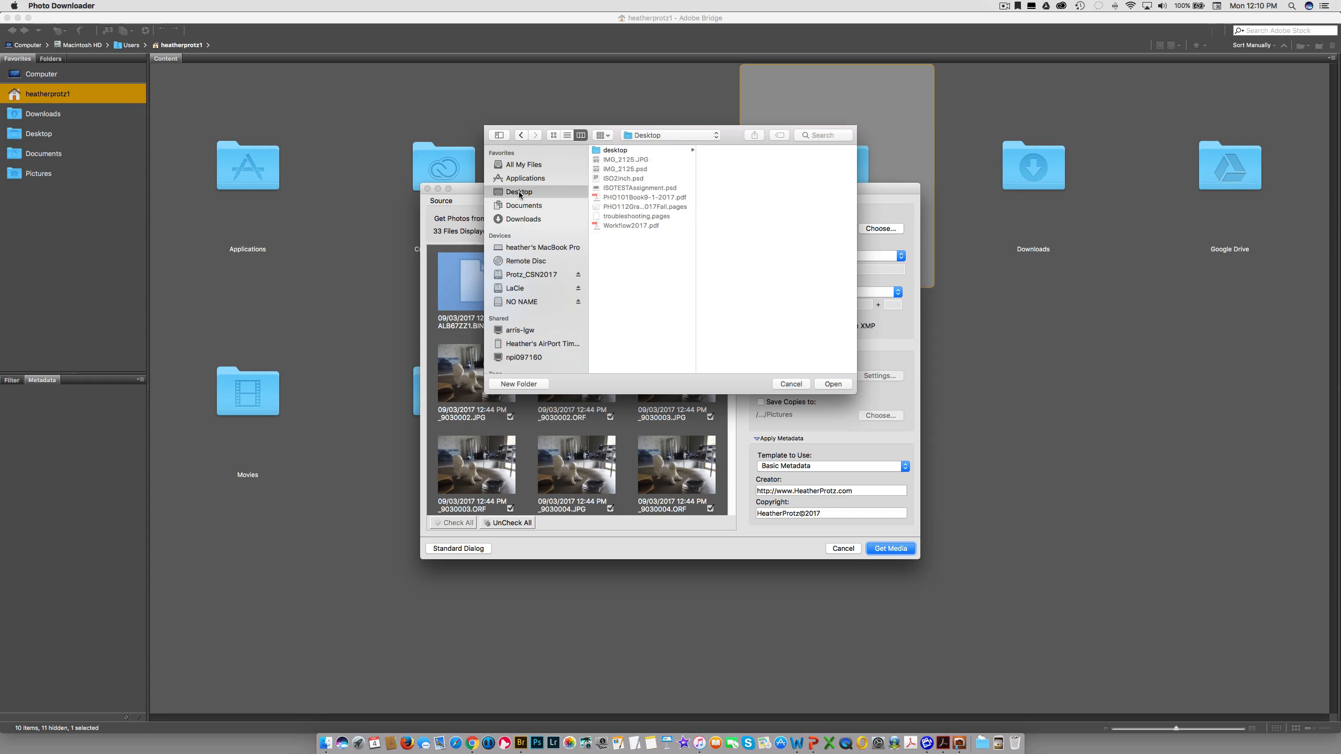
pyautogui.click(519, 384)
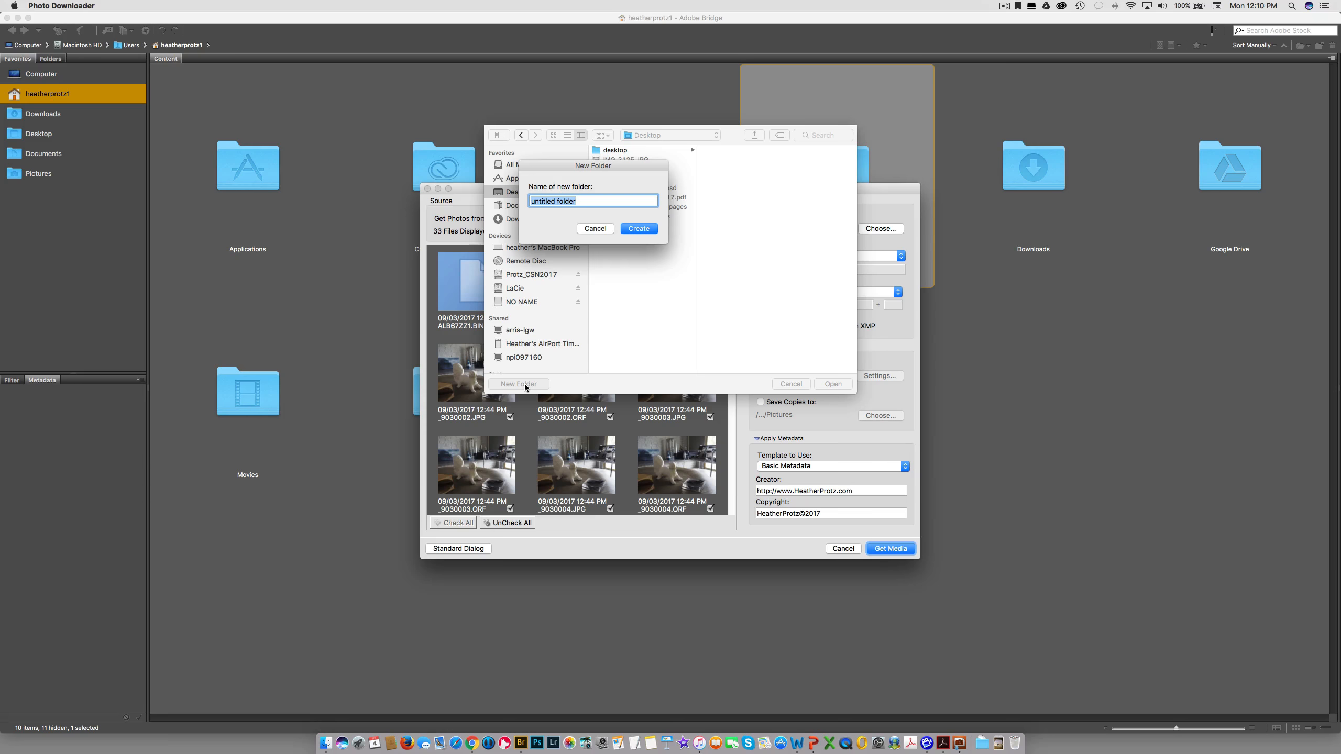
pyautogui.write('9')
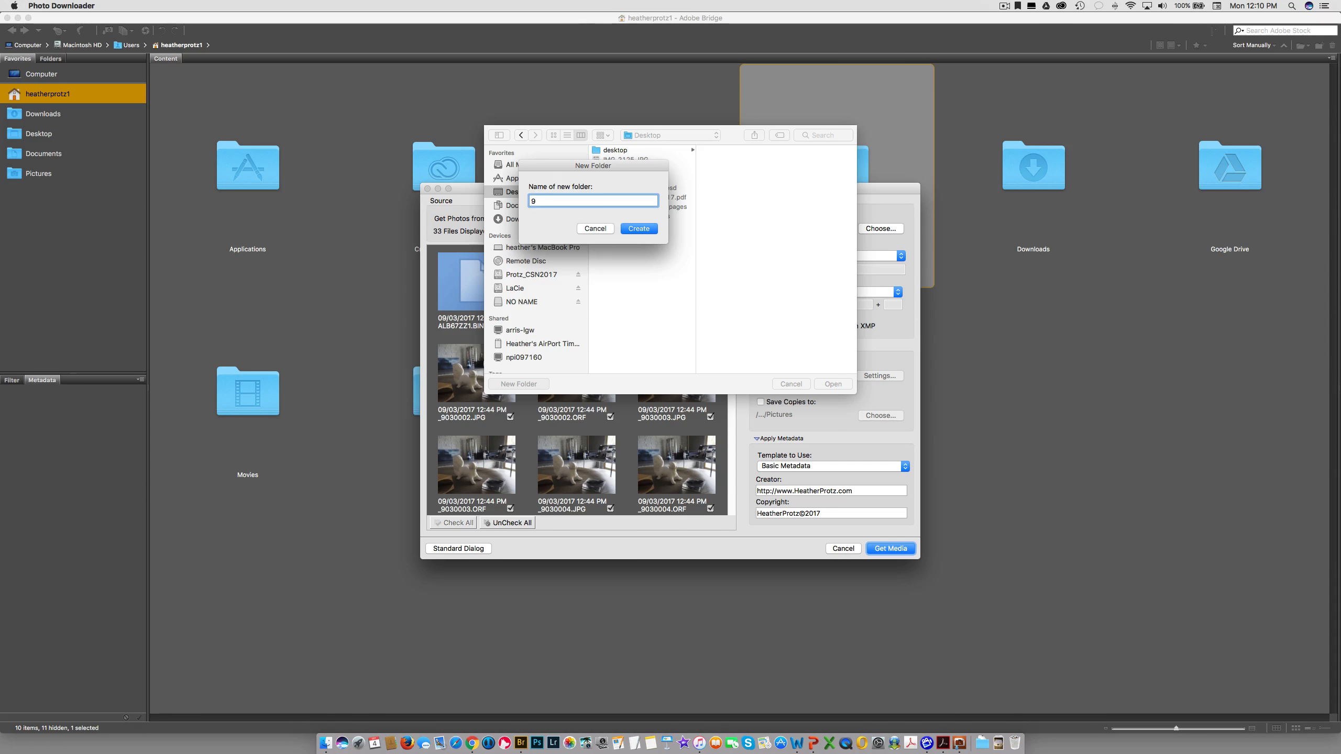
pyautogui.write('-03-2017')
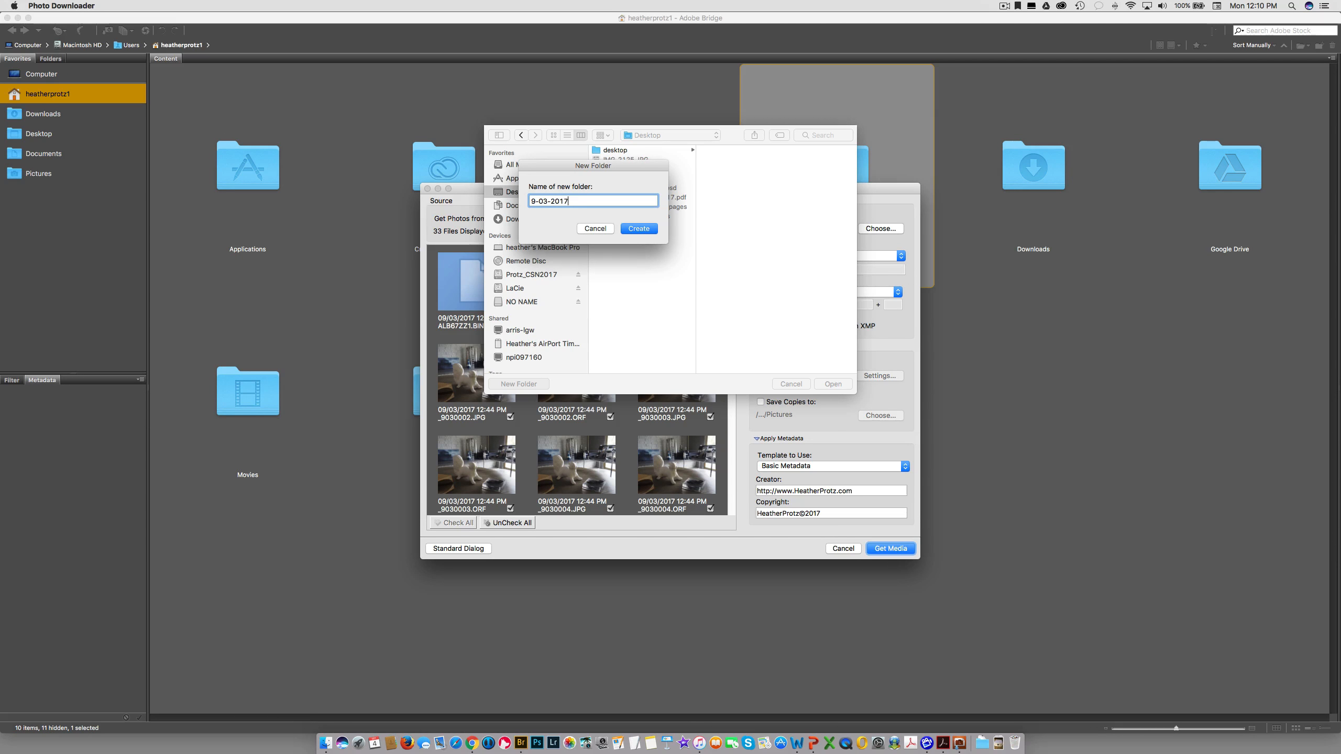
pyautogui.write('IS')
pyautogui.press('BackSpace')
pyautogui.press('BackSpace')
pyautogui.write('APtest')
pyautogui.click(639, 229)
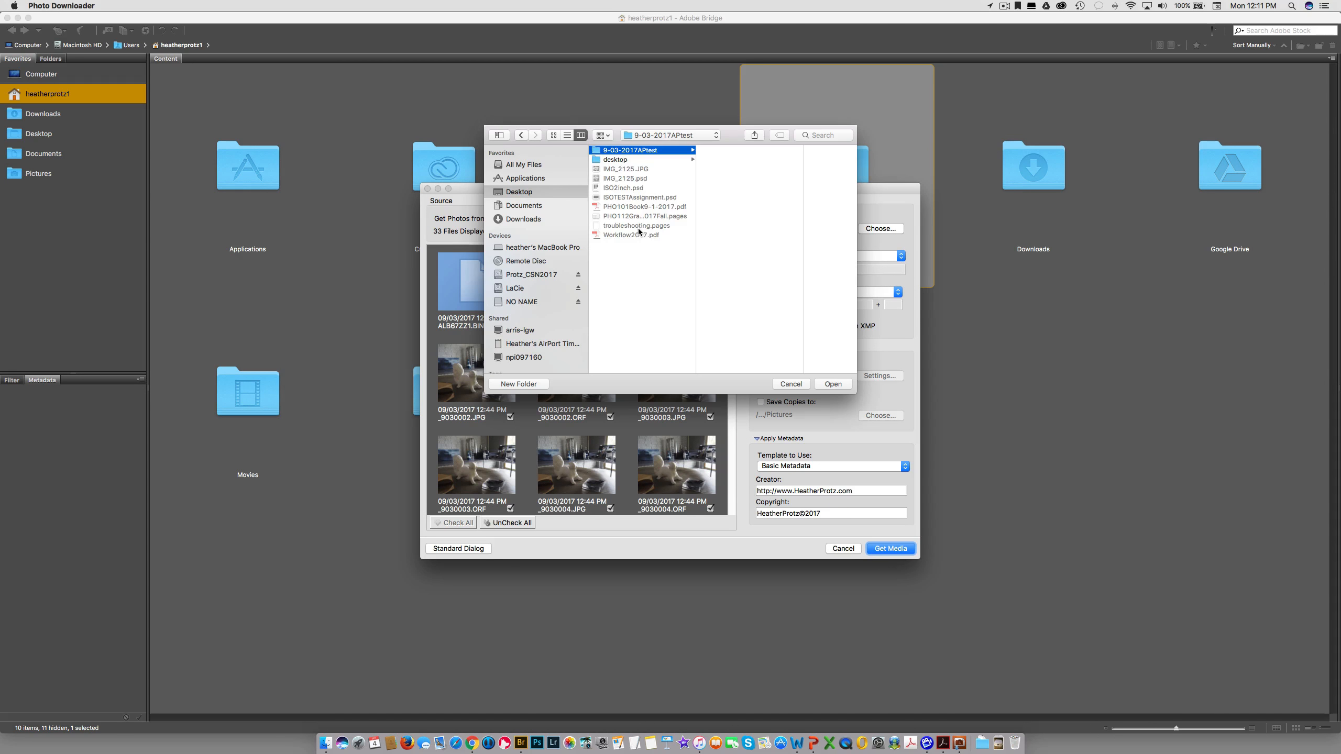
# - Confirm 9-03-2017APtest as destination, set Create Subfolder(s) to None, and enable Save Copies to
pyautogui.click(834, 384)
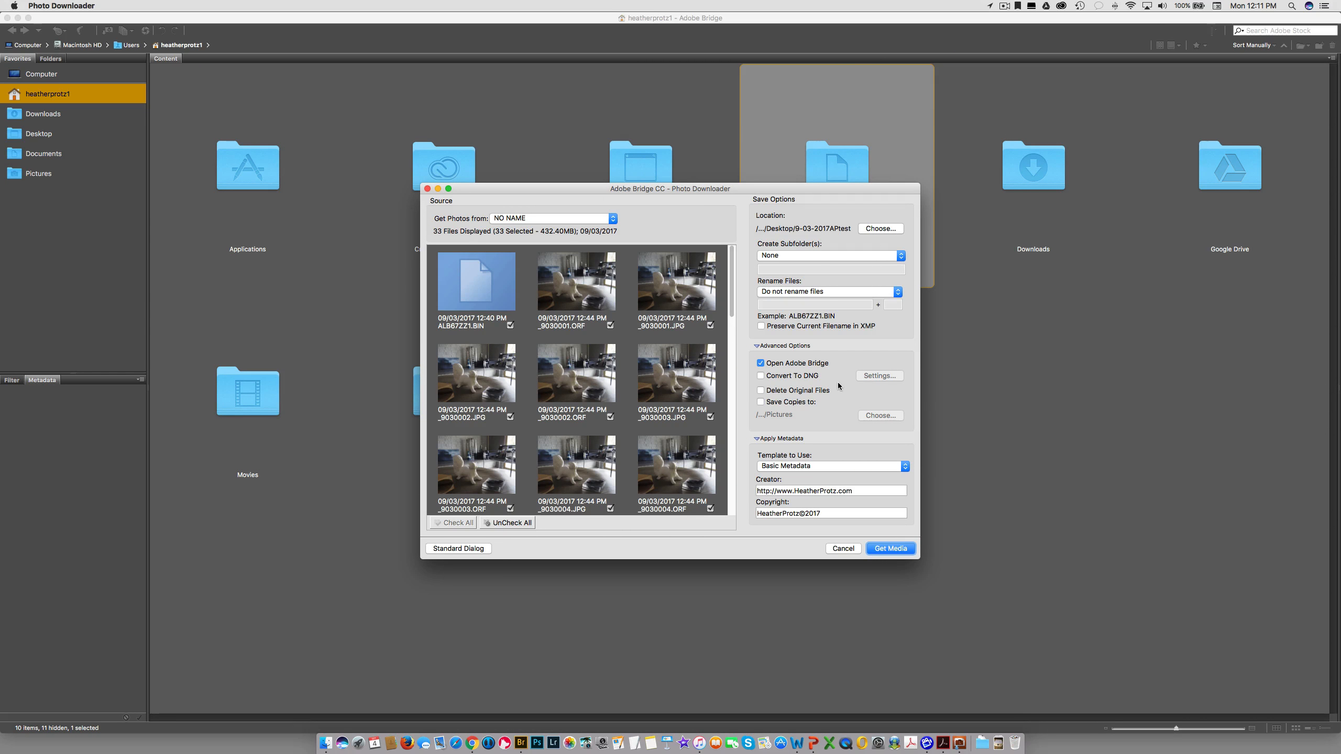
pyautogui.click(804, 256)
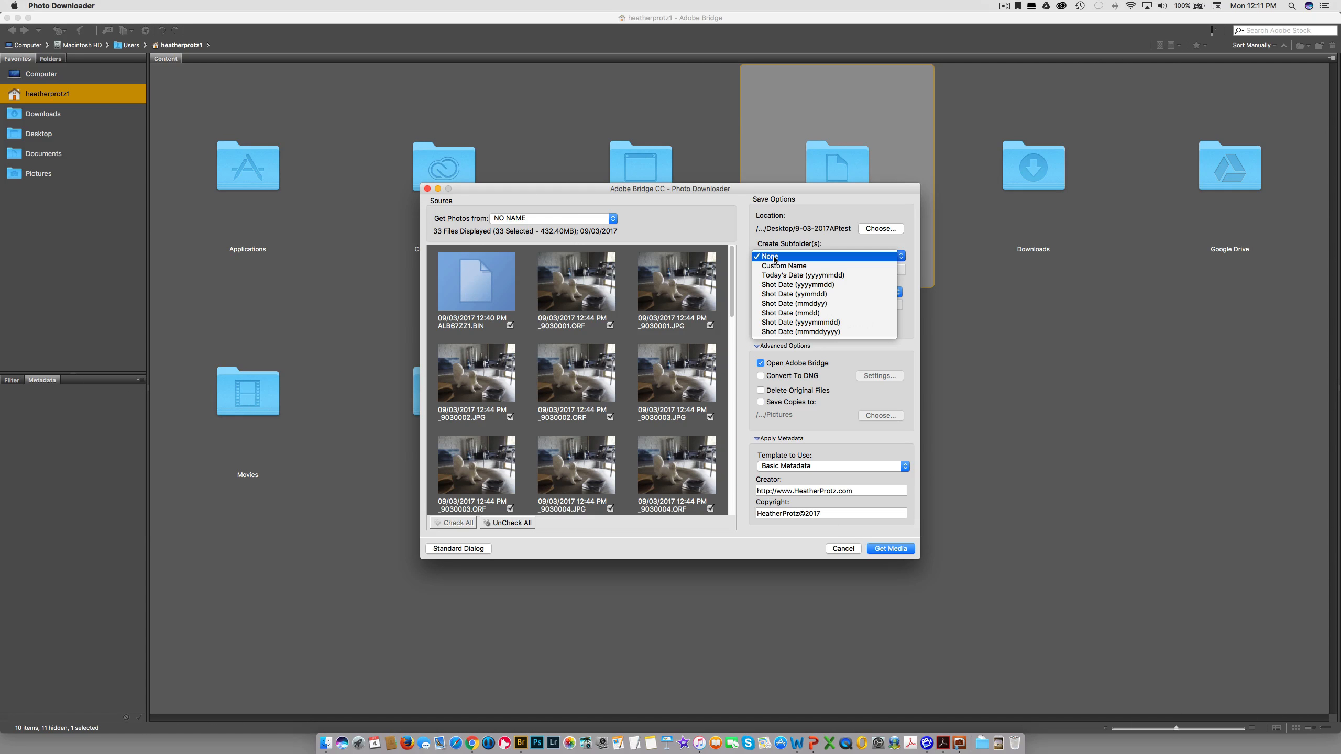
pyautogui.click(774, 257)
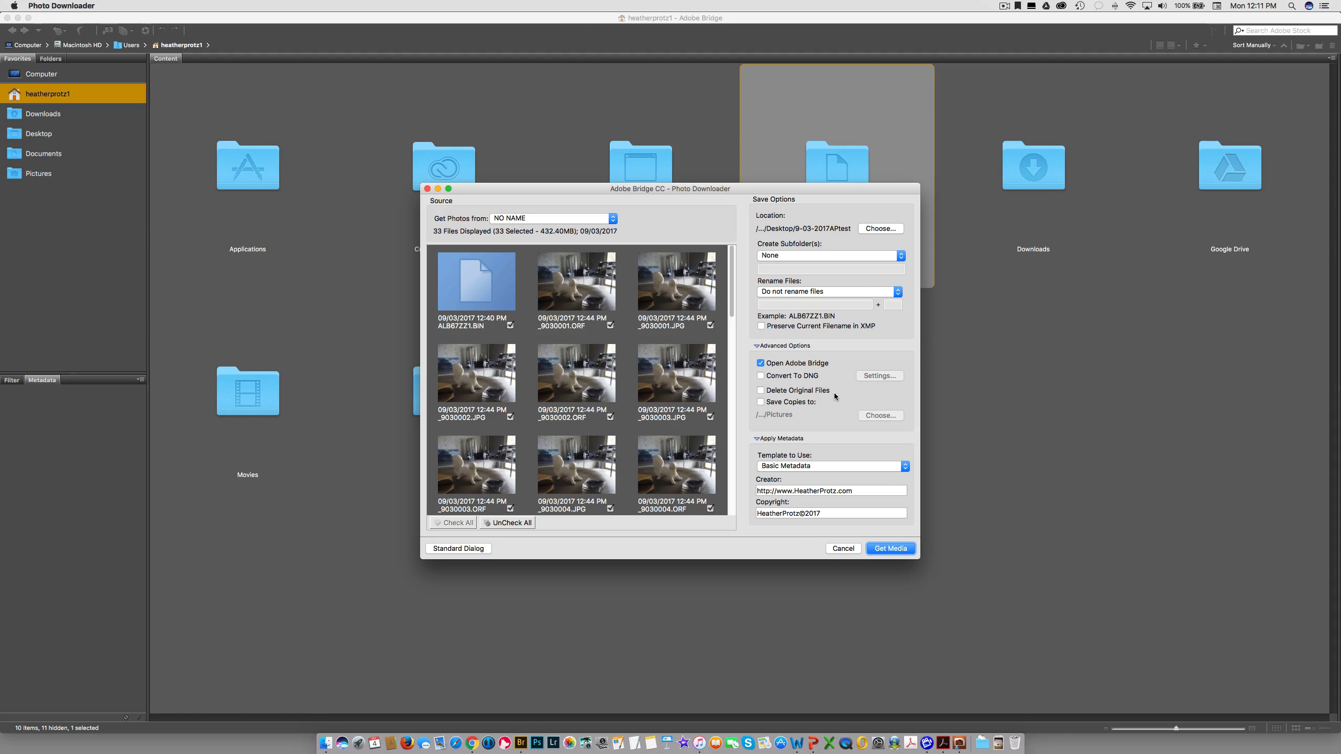
pyautogui.click(797, 403)
pyautogui.click(873, 418)
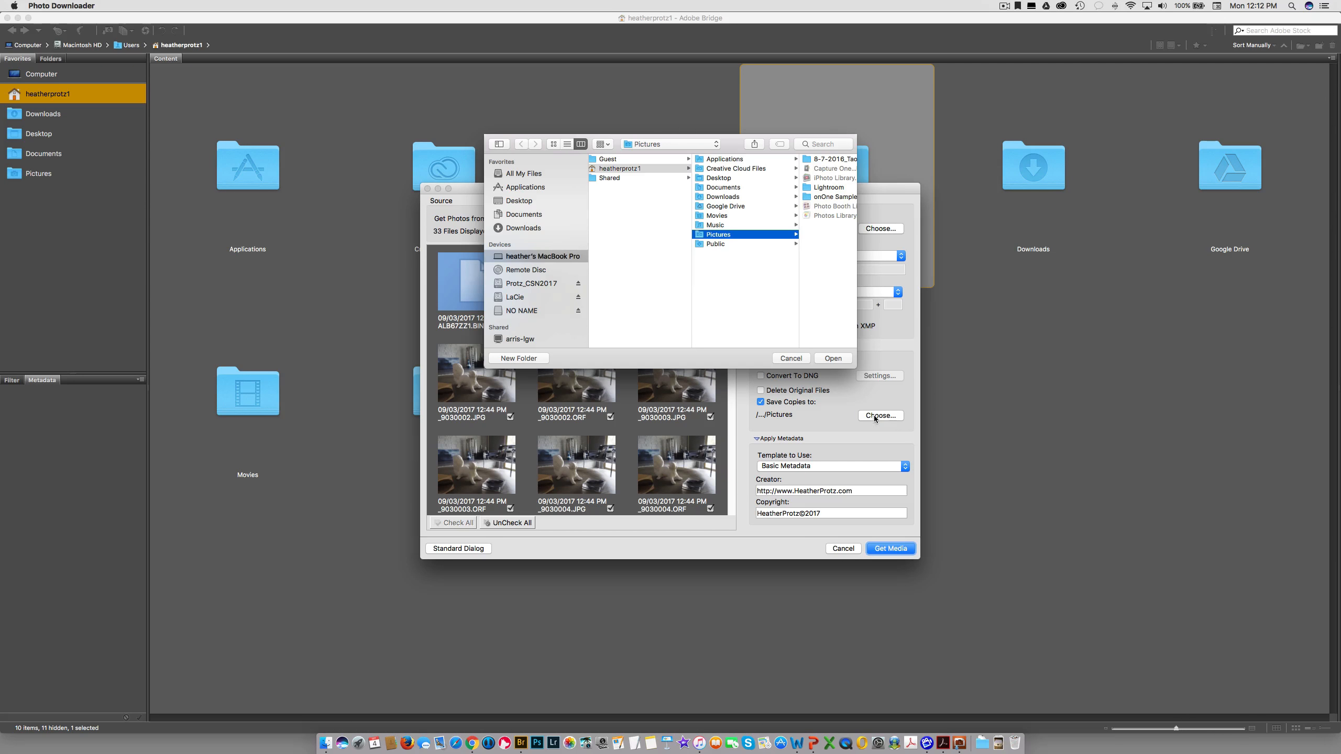
# - Create APTest2017 in CSN/PHO112B on the Protz_CSN2017 drive and use it for backup copies
pyautogui.click(521, 298)
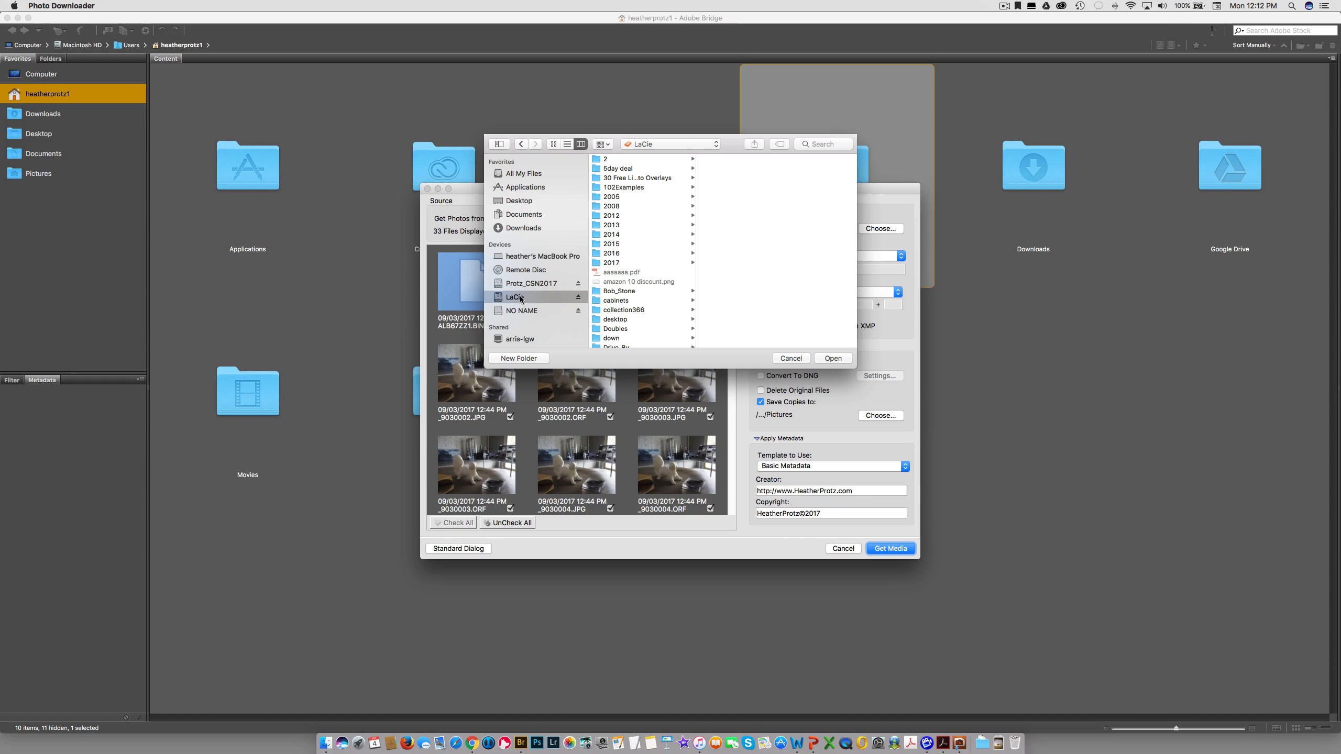
pyautogui.click(523, 284)
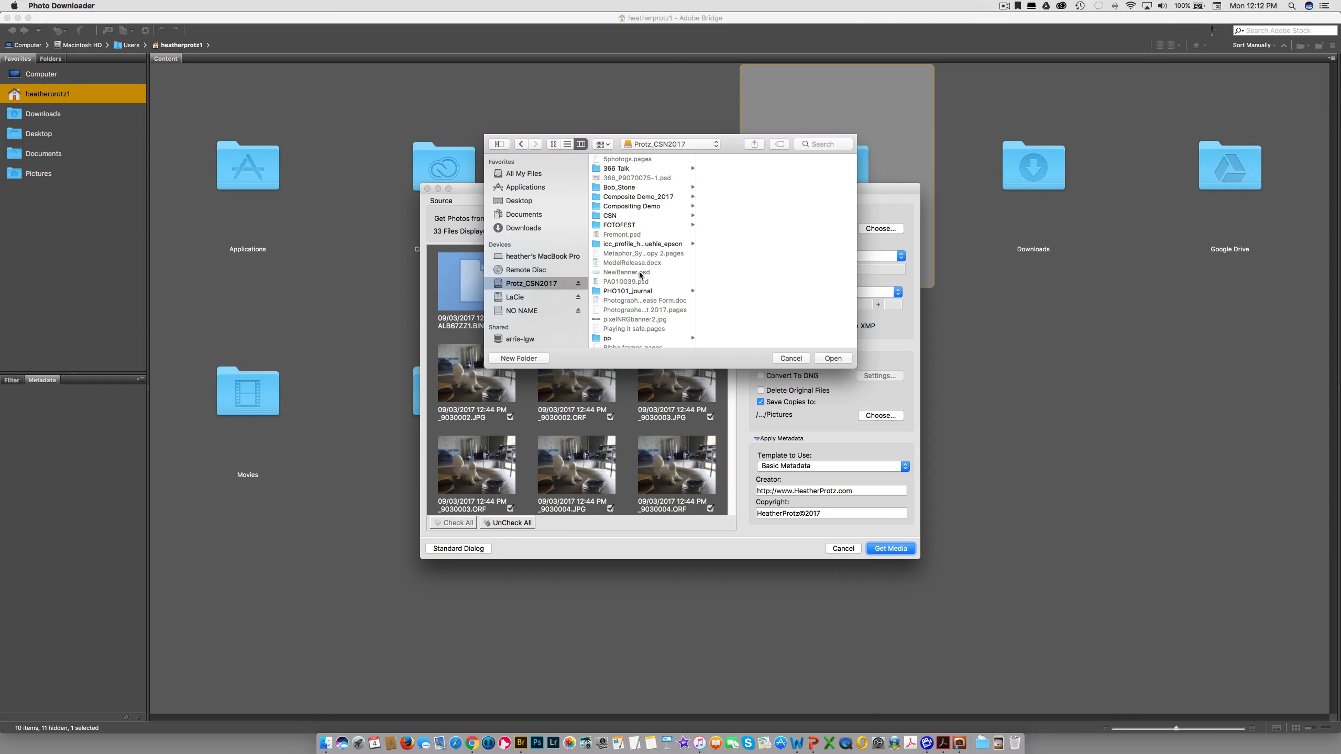
pyautogui.click(632, 216)
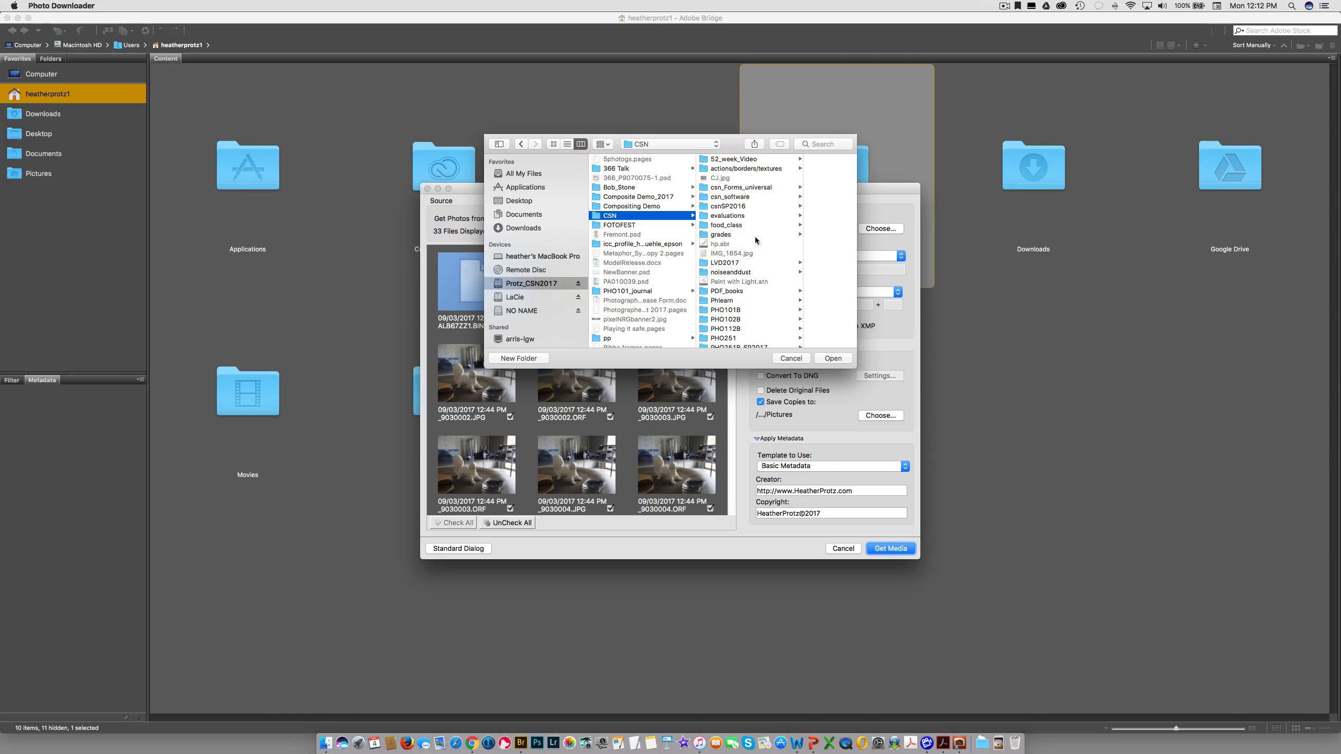
pyautogui.click(752, 328)
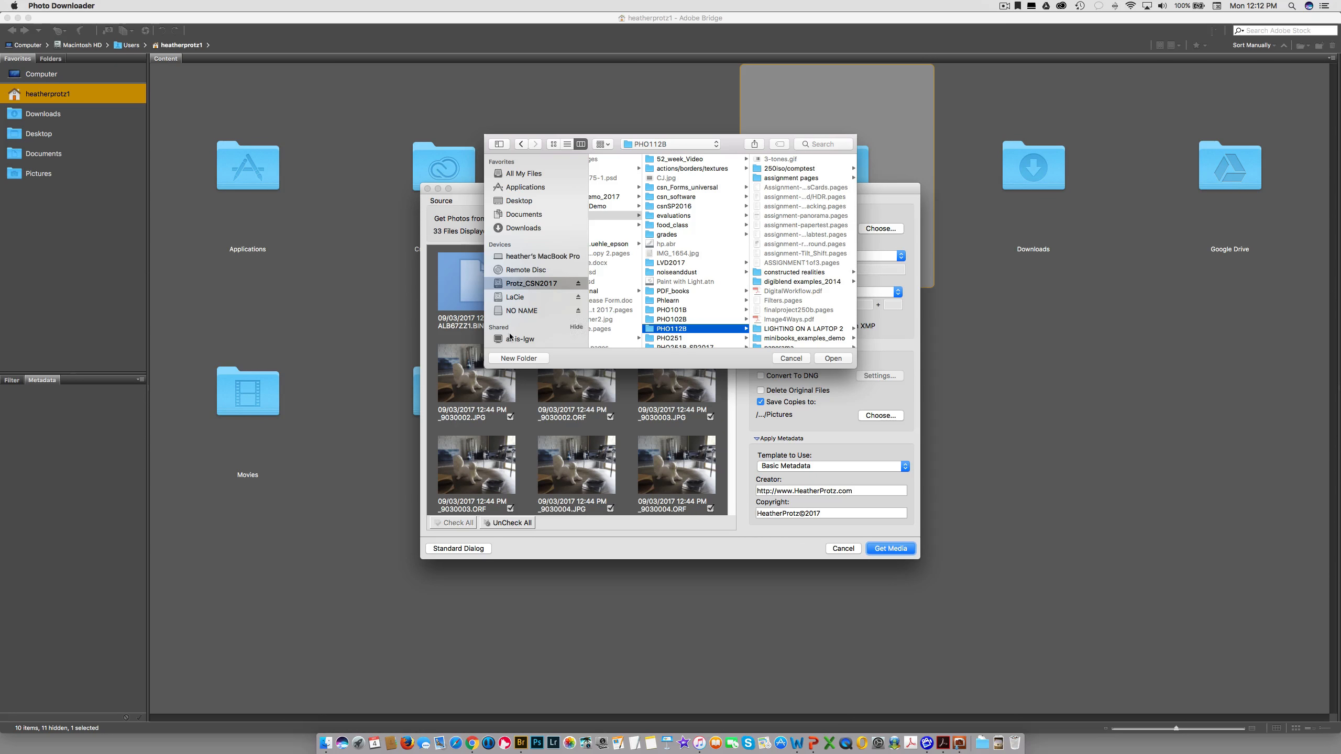
pyautogui.click(517, 358)
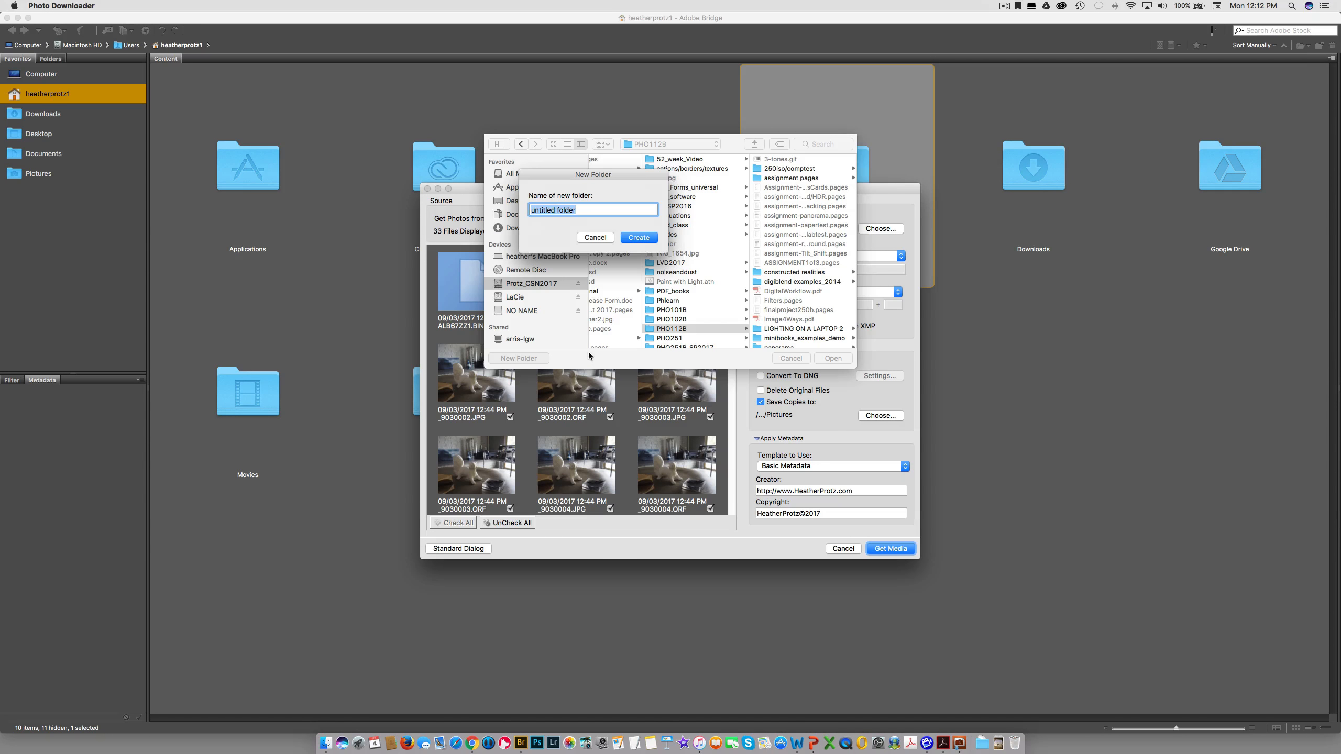
pyautogui.write('APTest2017')
pyautogui.click(638, 238)
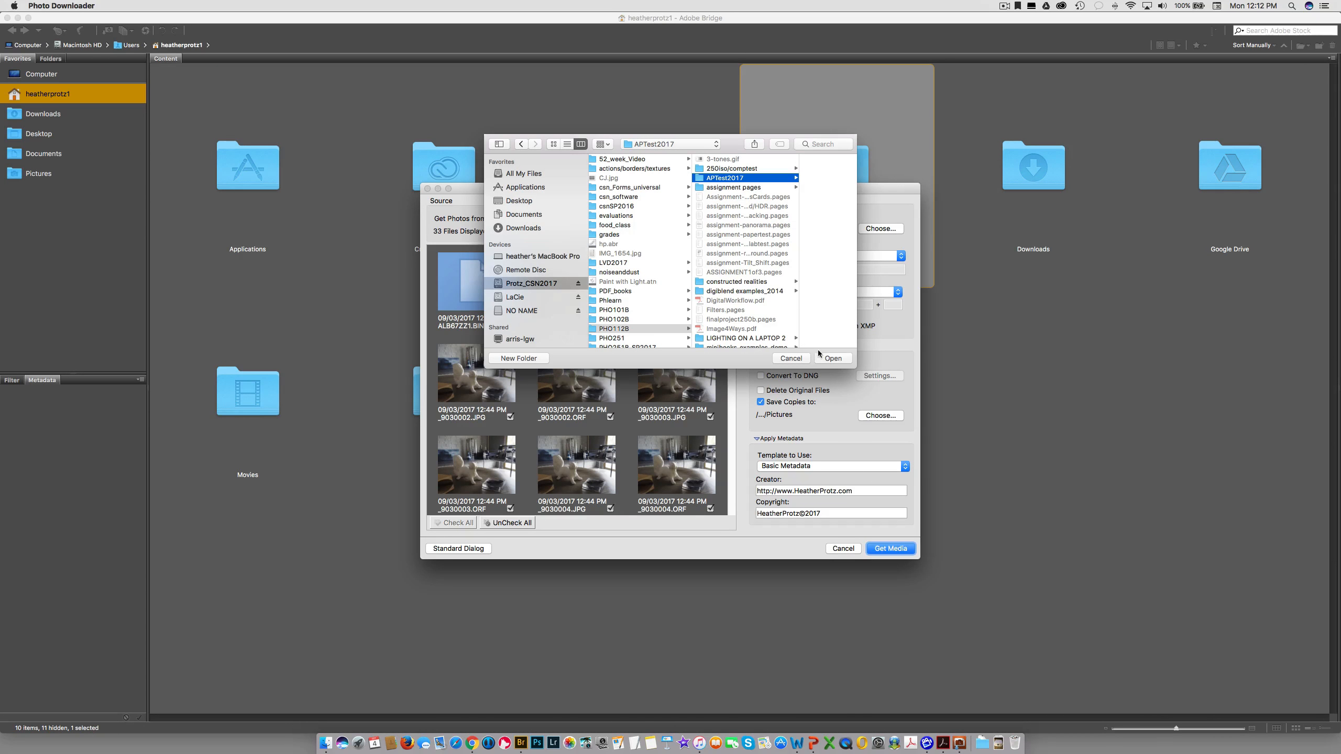
pyautogui.click(831, 358)
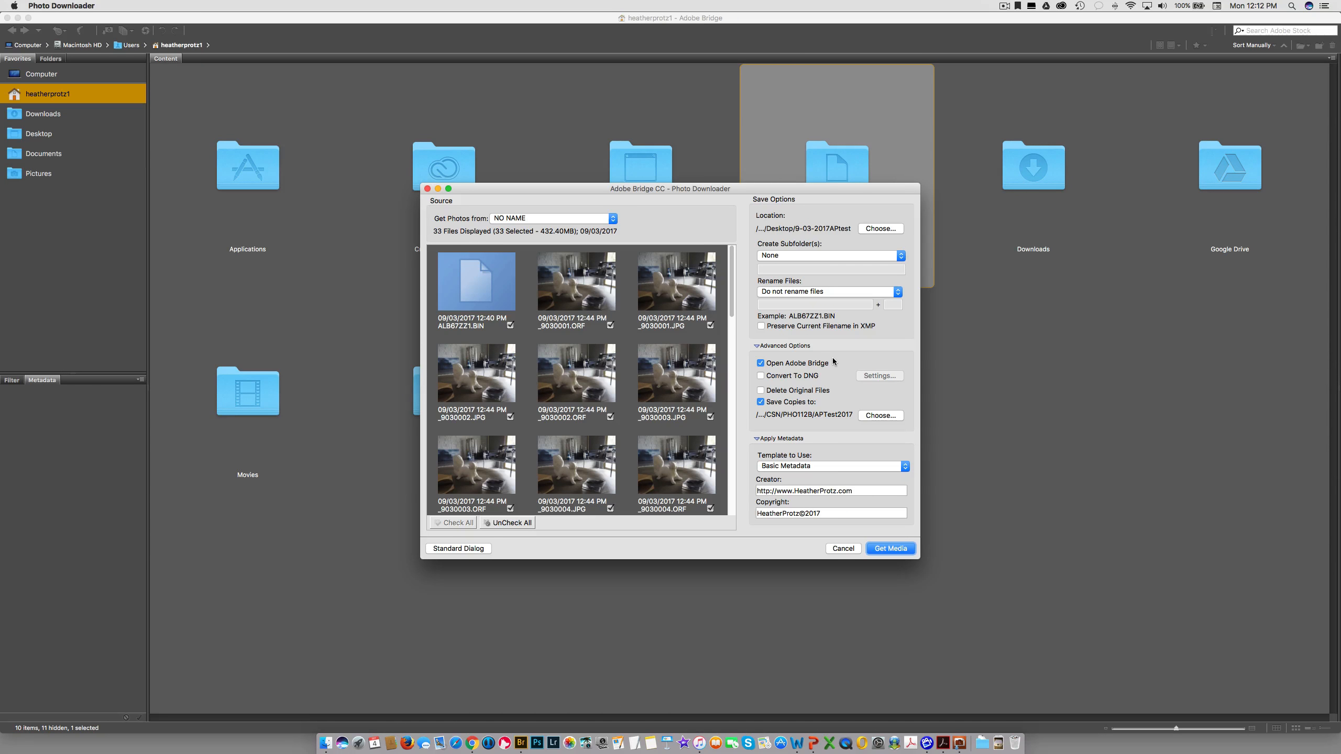
pyautogui.click(834, 465)
pyautogui.click(833, 458)
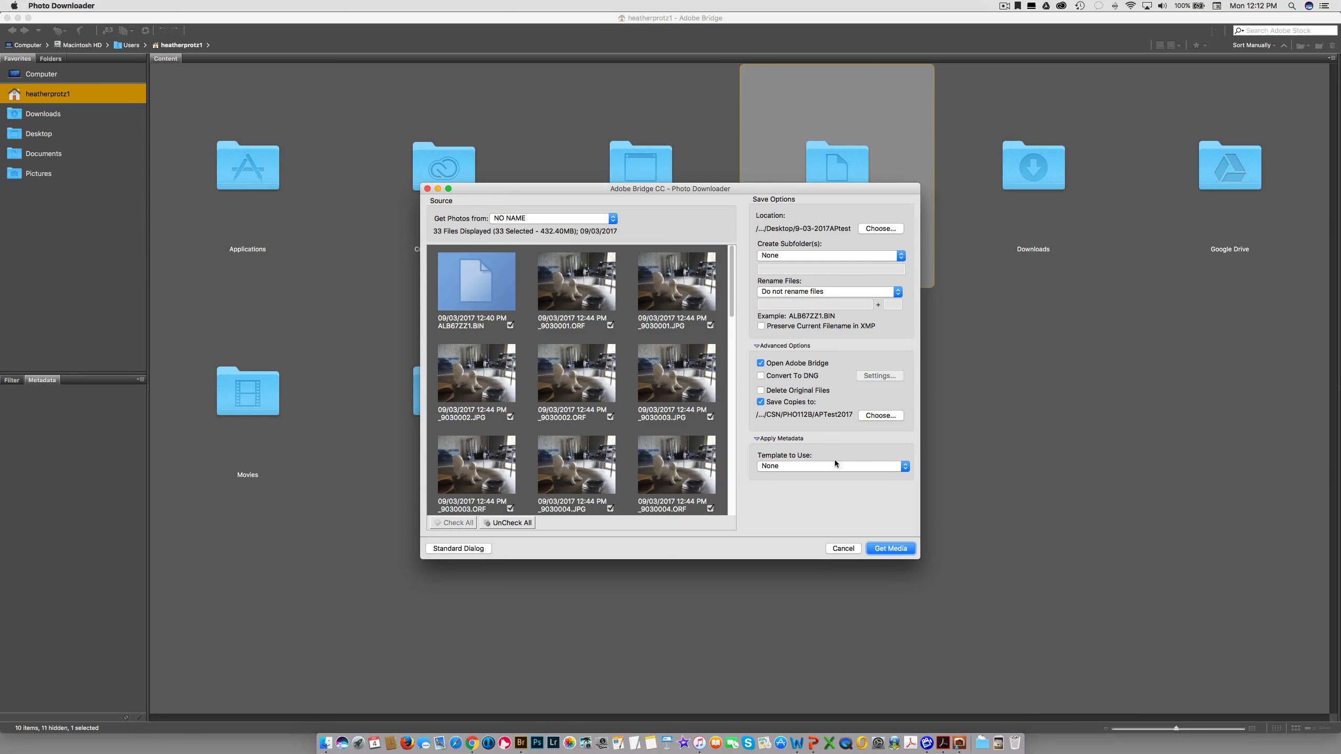
pyautogui.click(834, 461)
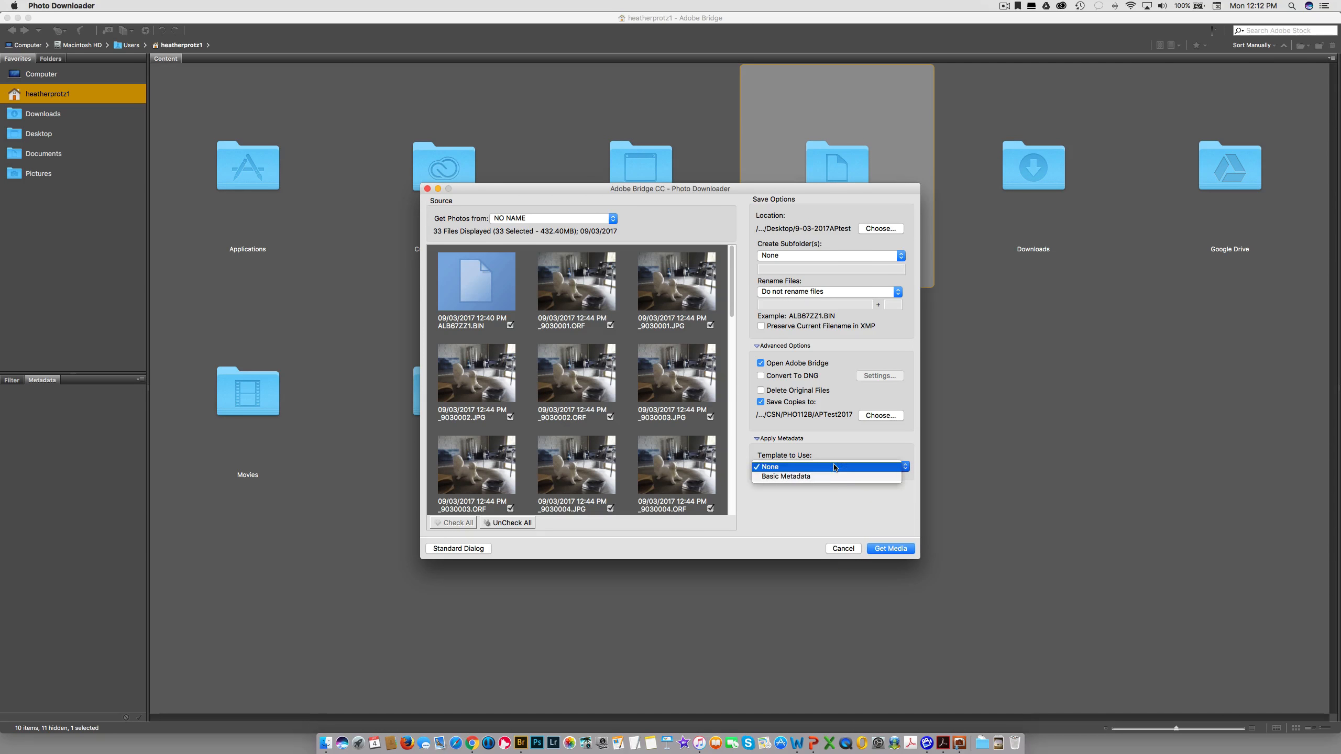
pyautogui.click(834, 478)
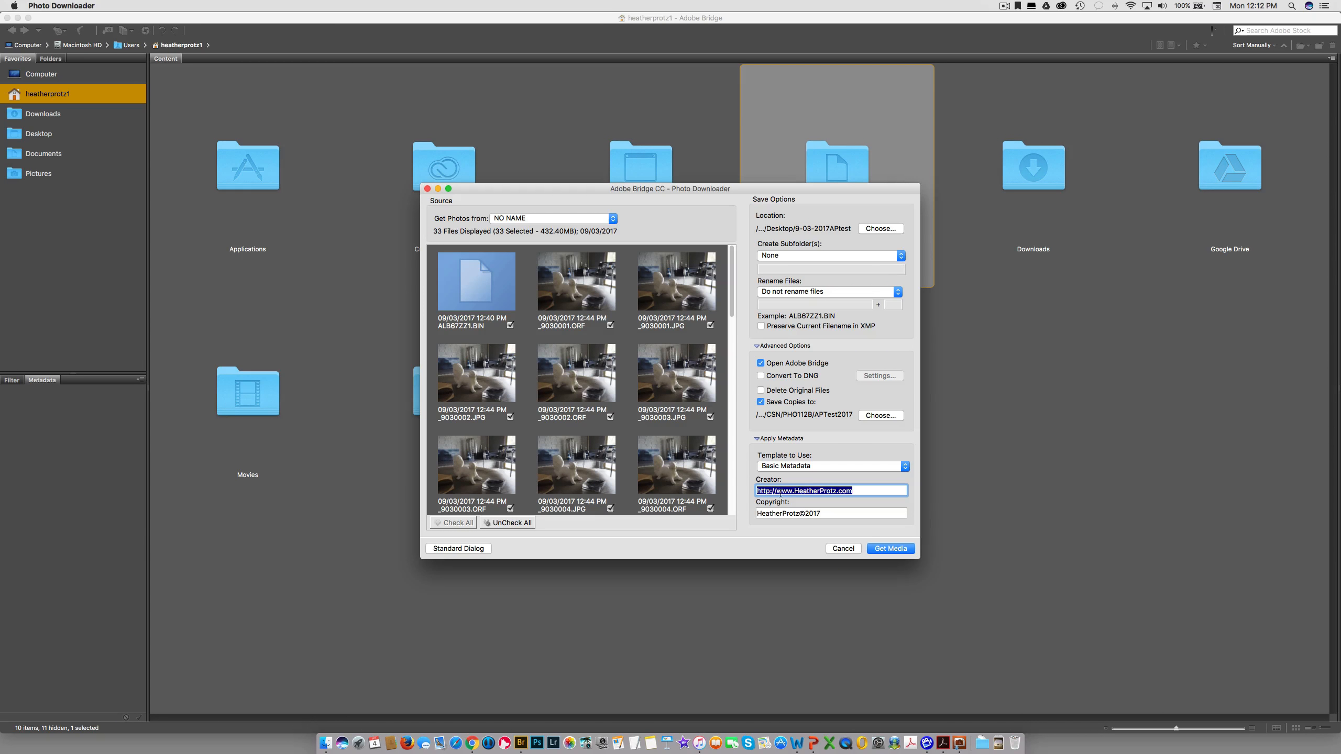